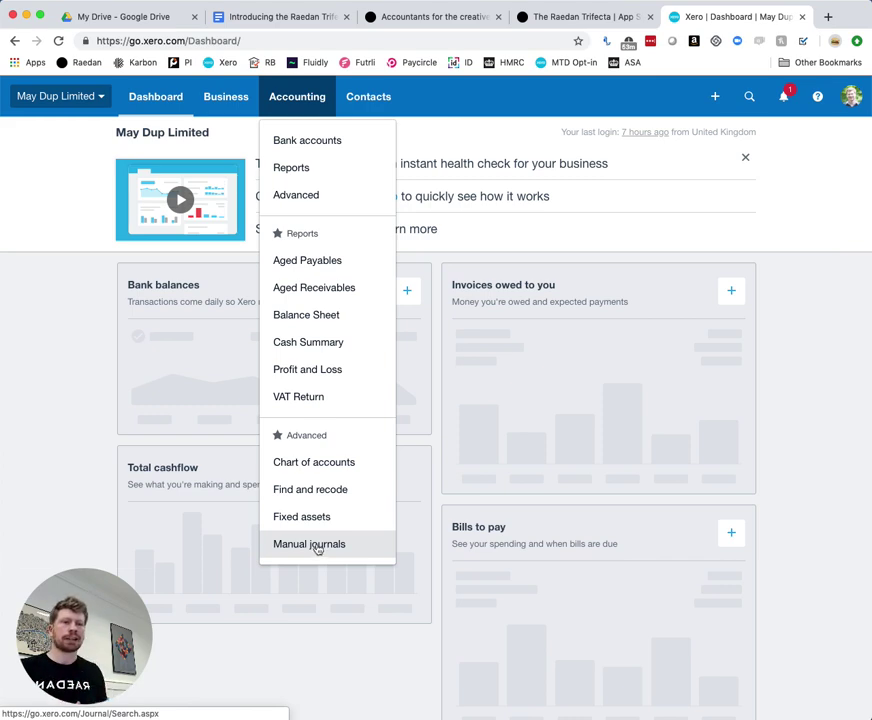
- Create a new manual journal with the narration "Payroll February 2019" and the date 25 Feb 2019
left_click(320, 549)
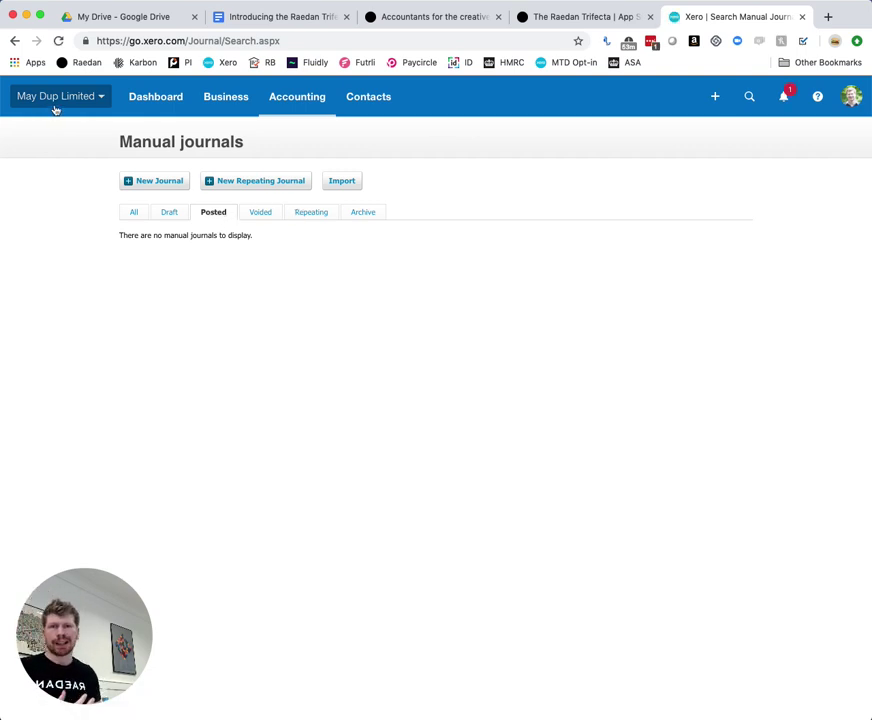
left_click(165, 181)
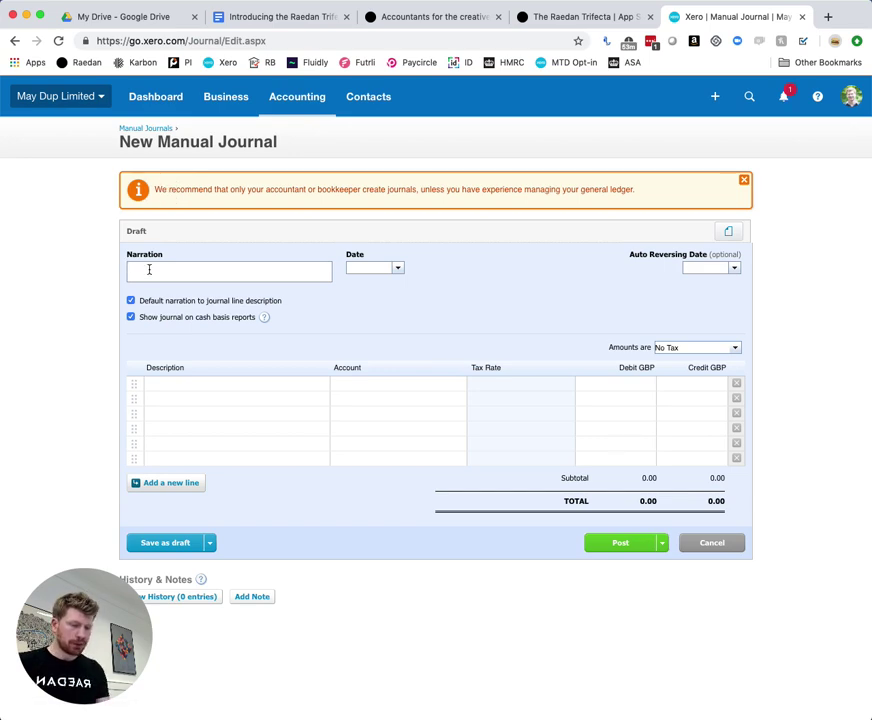
type("Payroll")
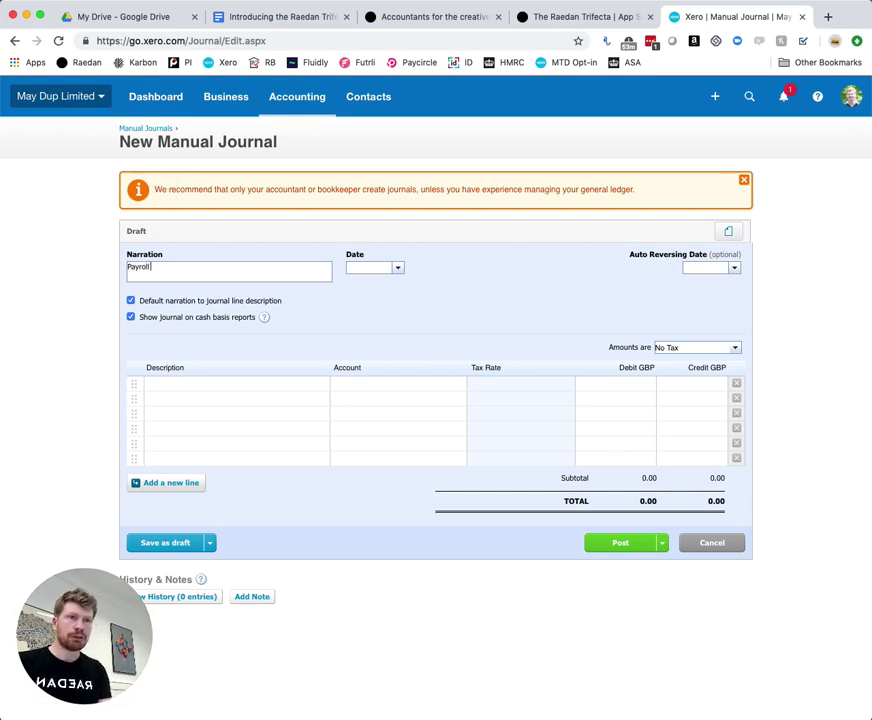
type(" F")
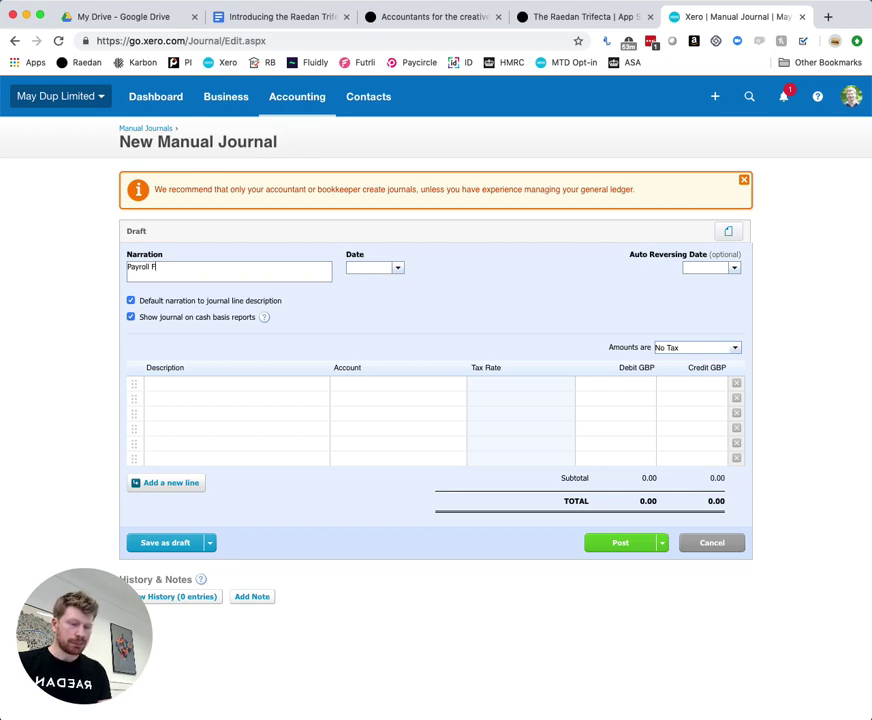
type("ebruary 2019")
key("Tab")
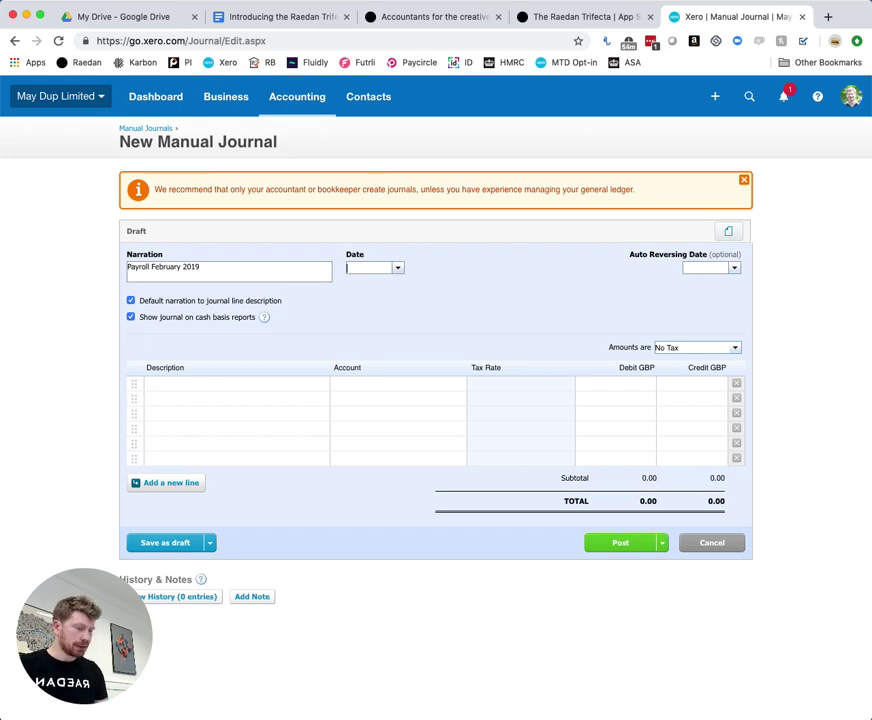
type("25/2/19")
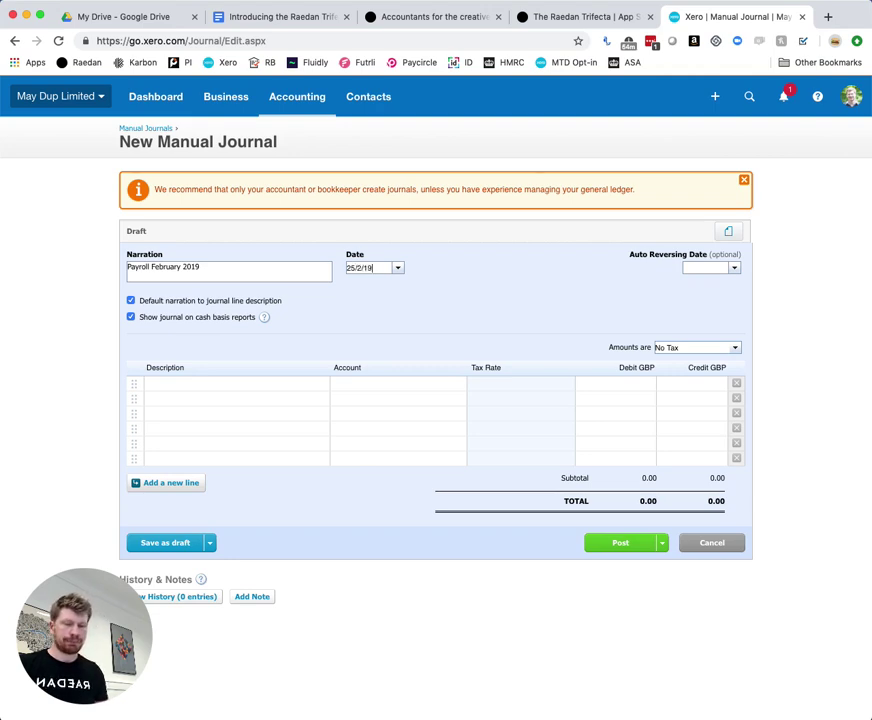
key("Tab")
- Fill in the first journal line as Gross Wages on account 477 - Salaries with a debit of 2000
left_click(220, 382)
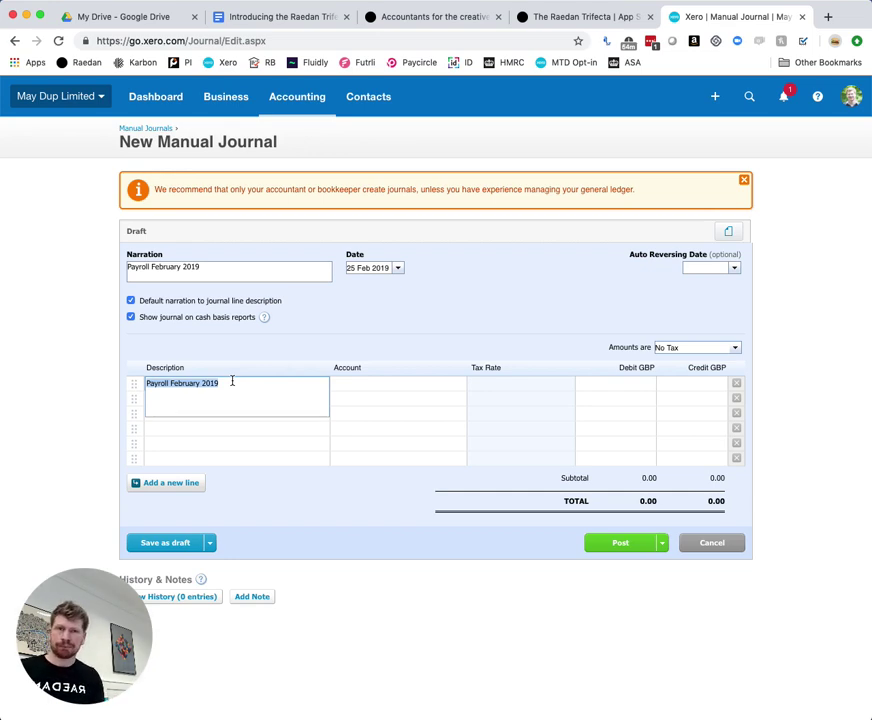
type("Gross Wages")
key("Tab")
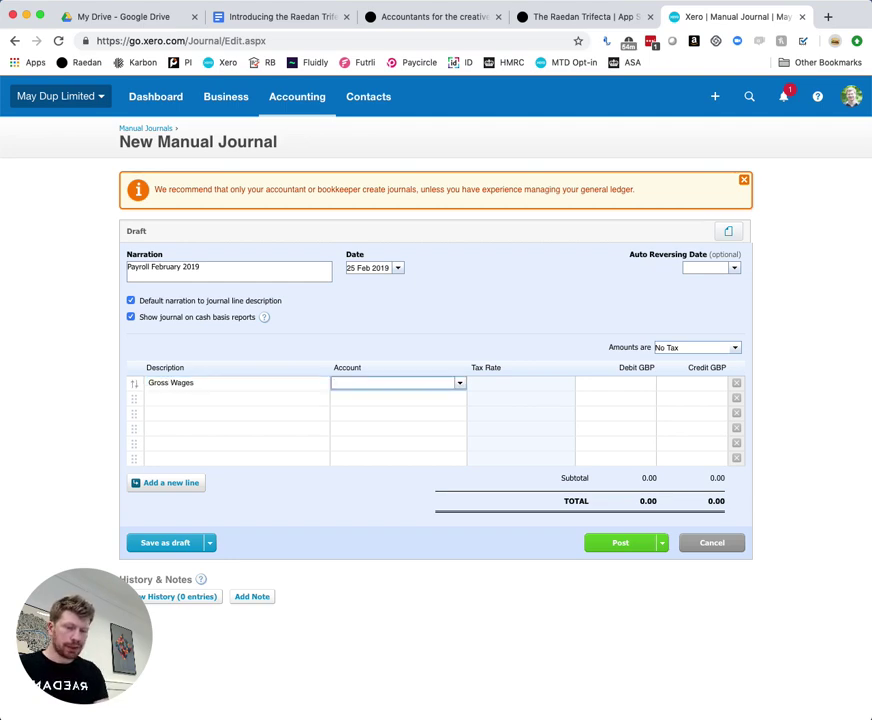
type("sa")
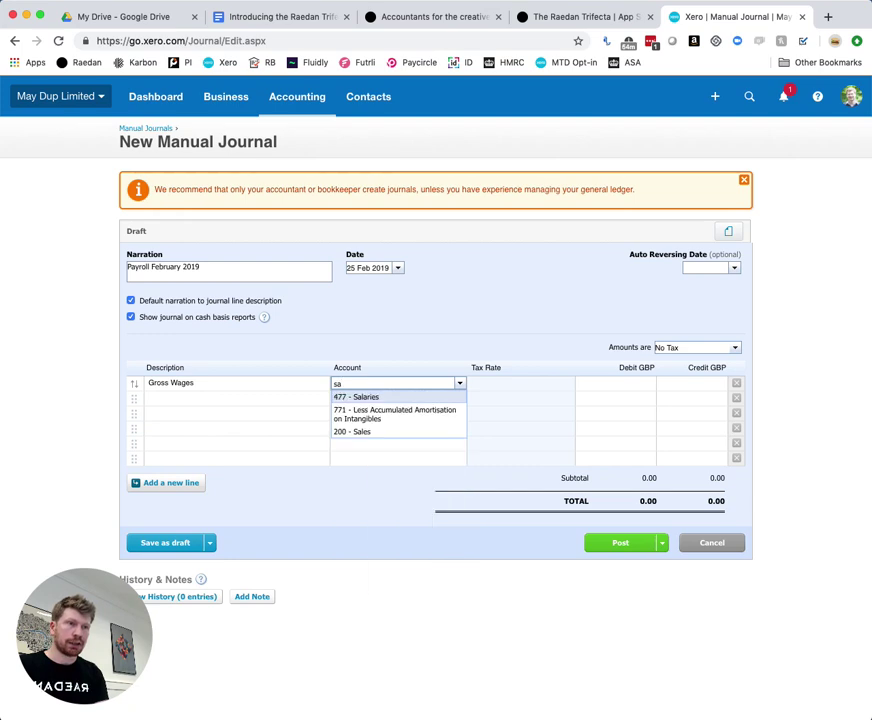
key("Tab")
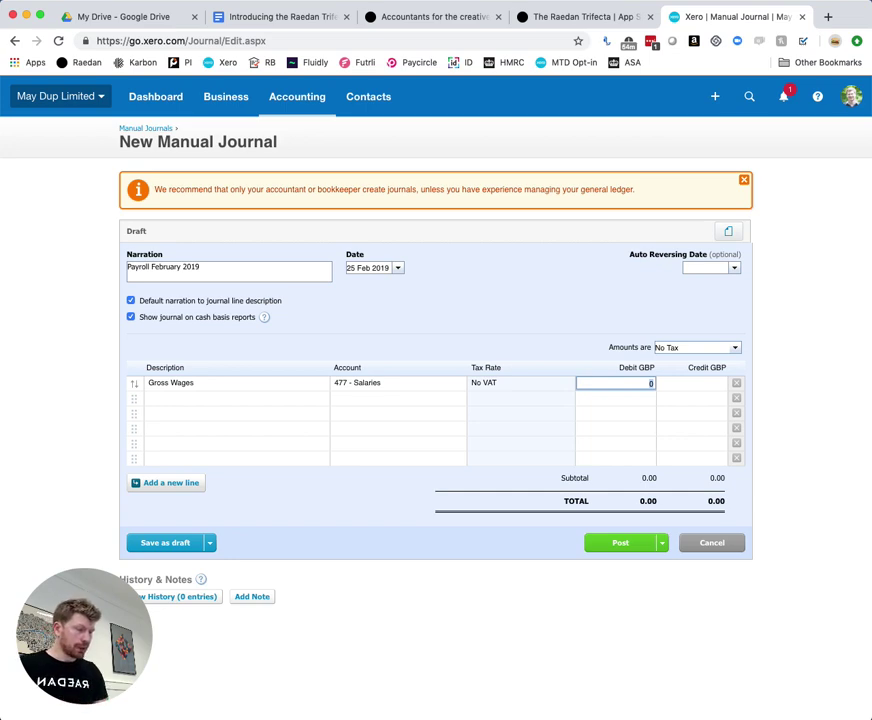
type("000")
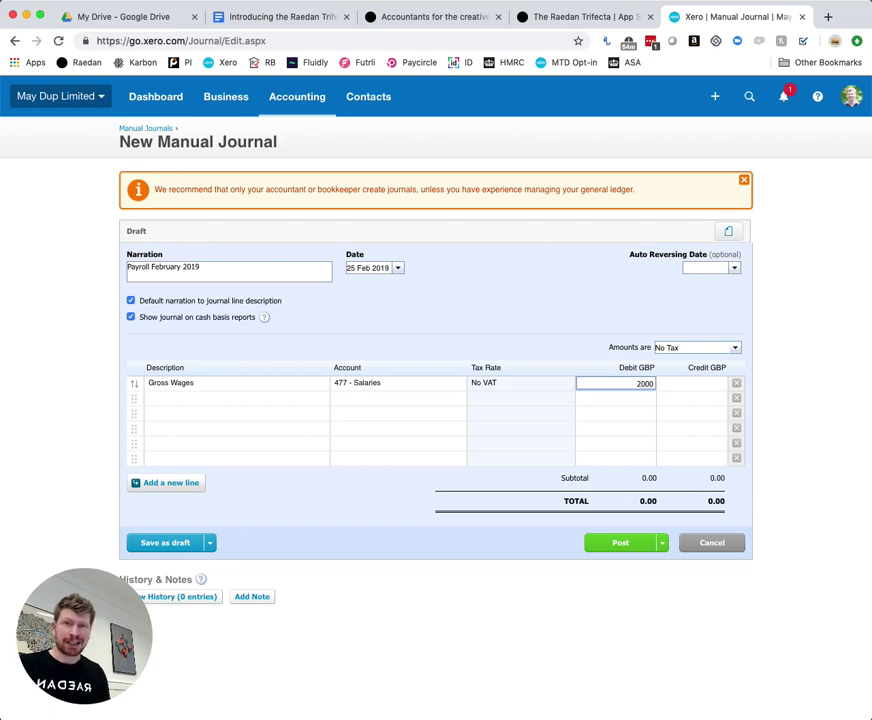
key("Tab")
key("Tab")
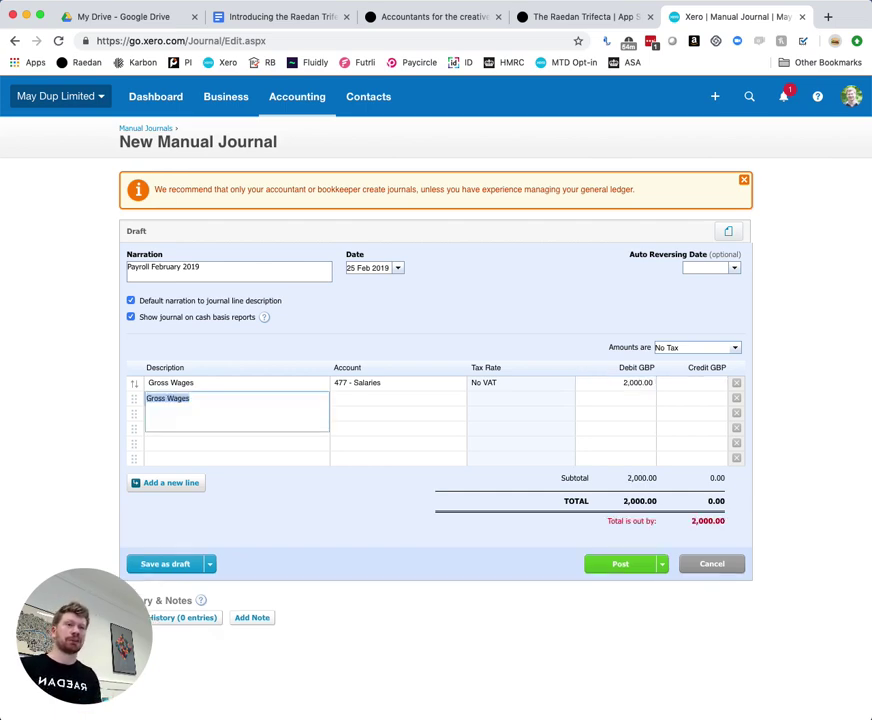
- Add an Employers NI line on account 479 - Employers National Insurance with a debit of 100
type("Employe")
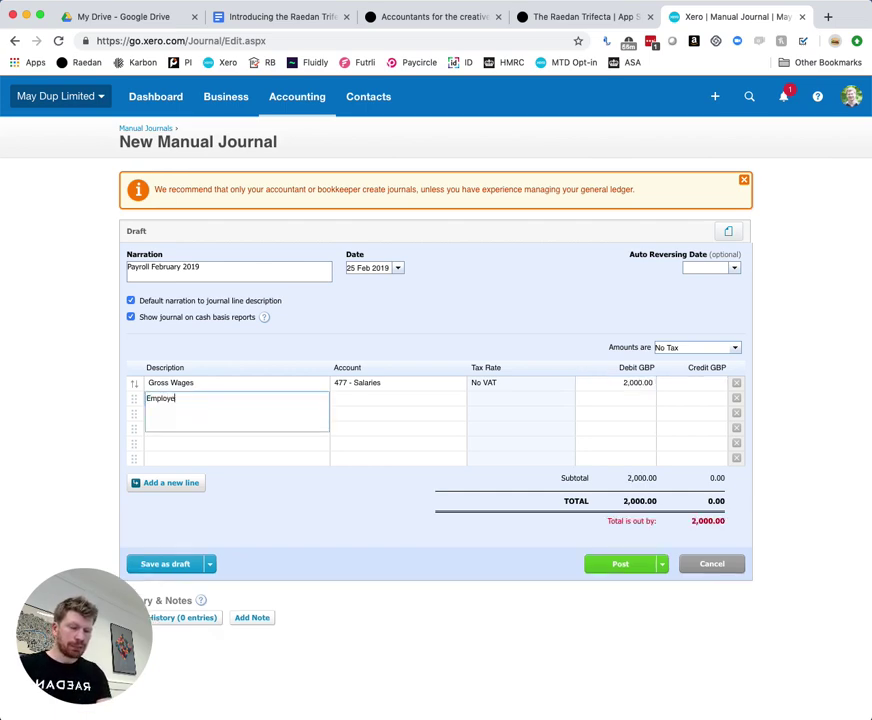
type("rs NI")
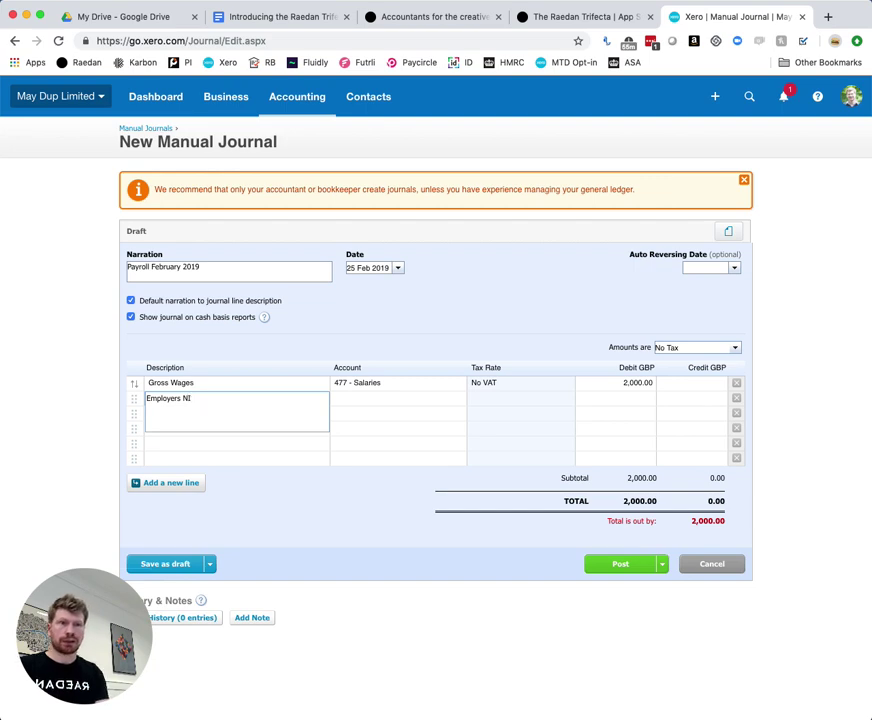
key("Tab")
type("empl")
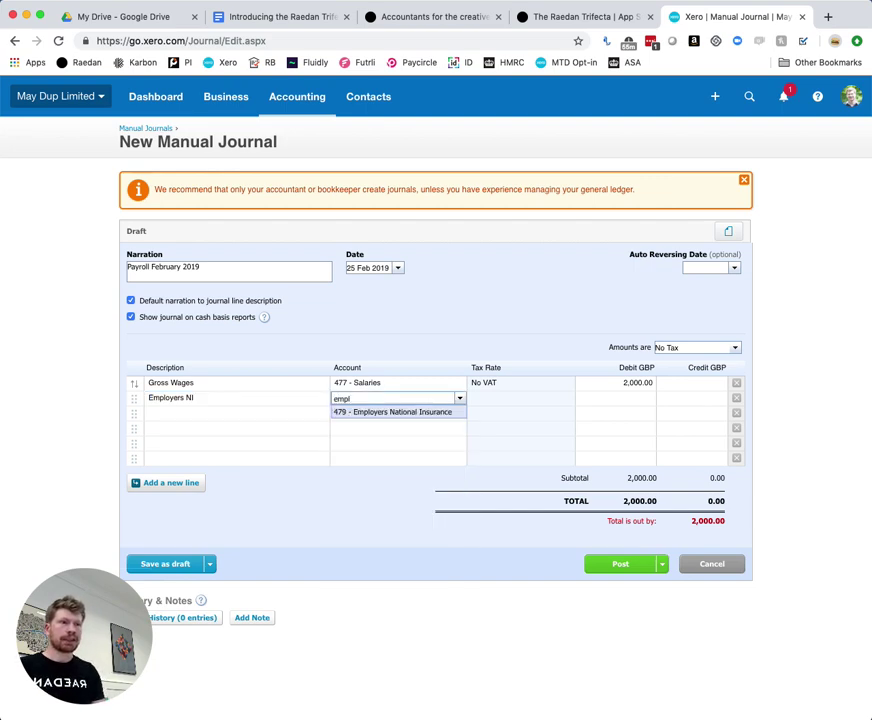
key("Tab")
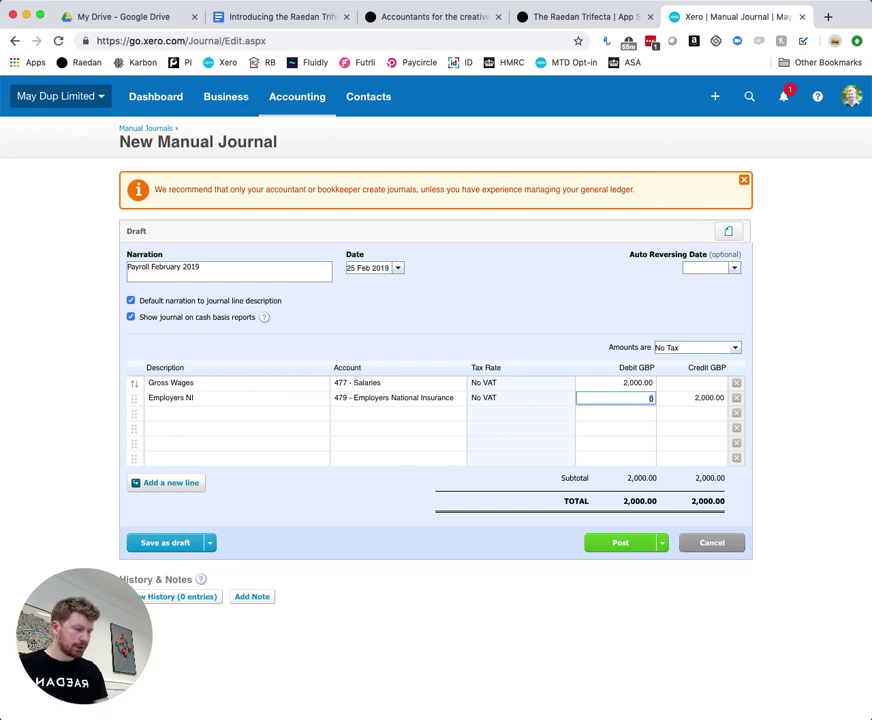
type("100")
key("Tab")
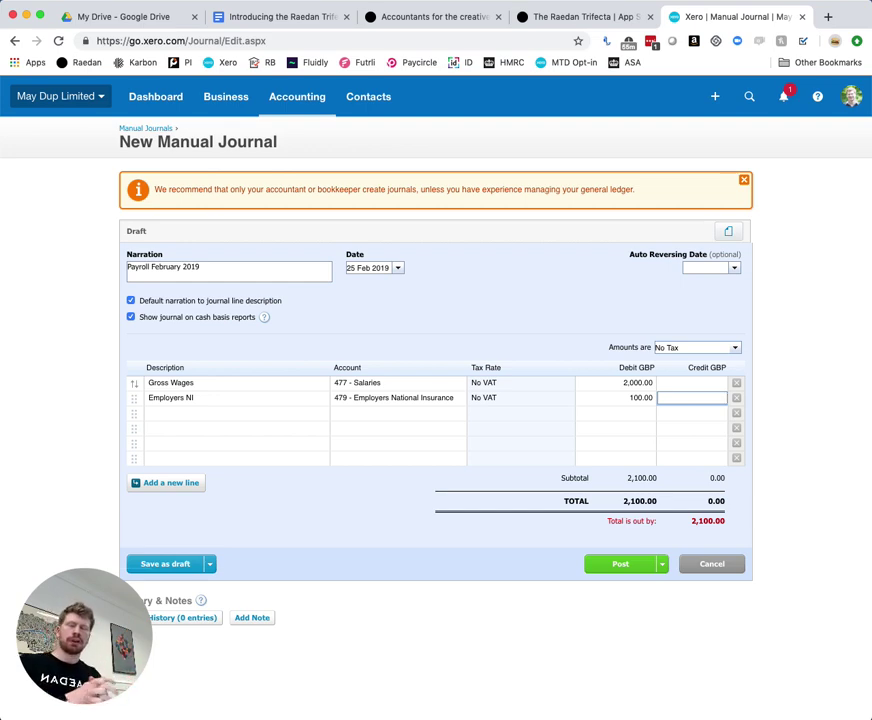
key("Tab")
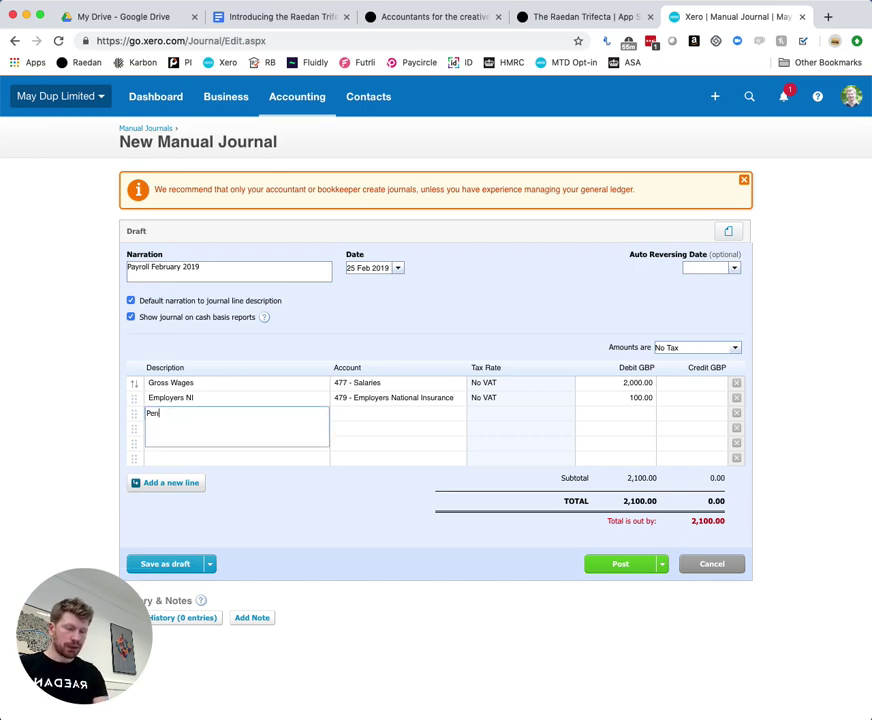
- Add a Pension line on account 482 - Pensions Costs with a debit of 100
type("sion")
key("Tab")
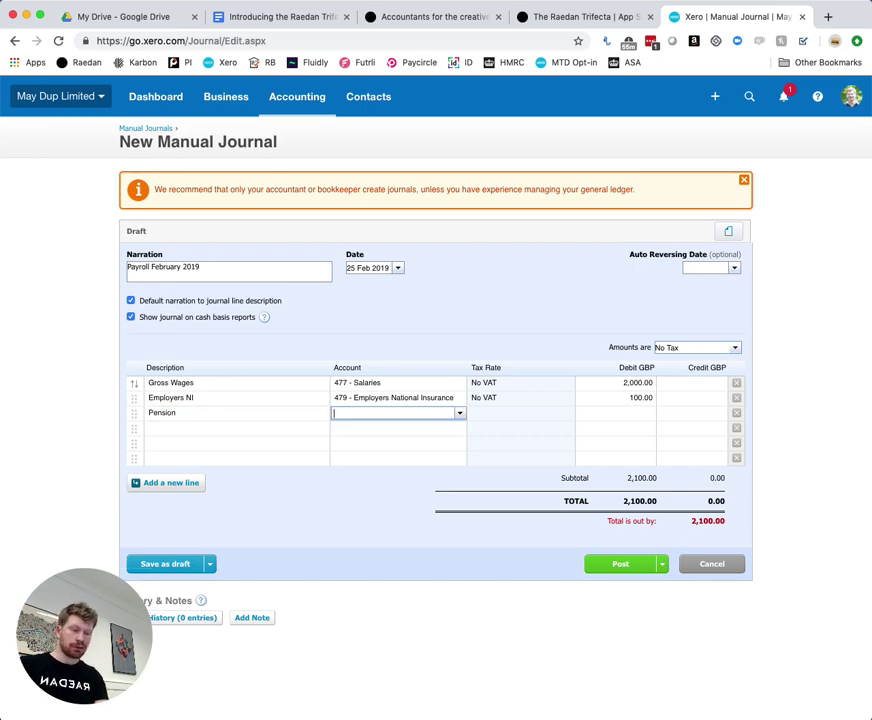
type("pension")
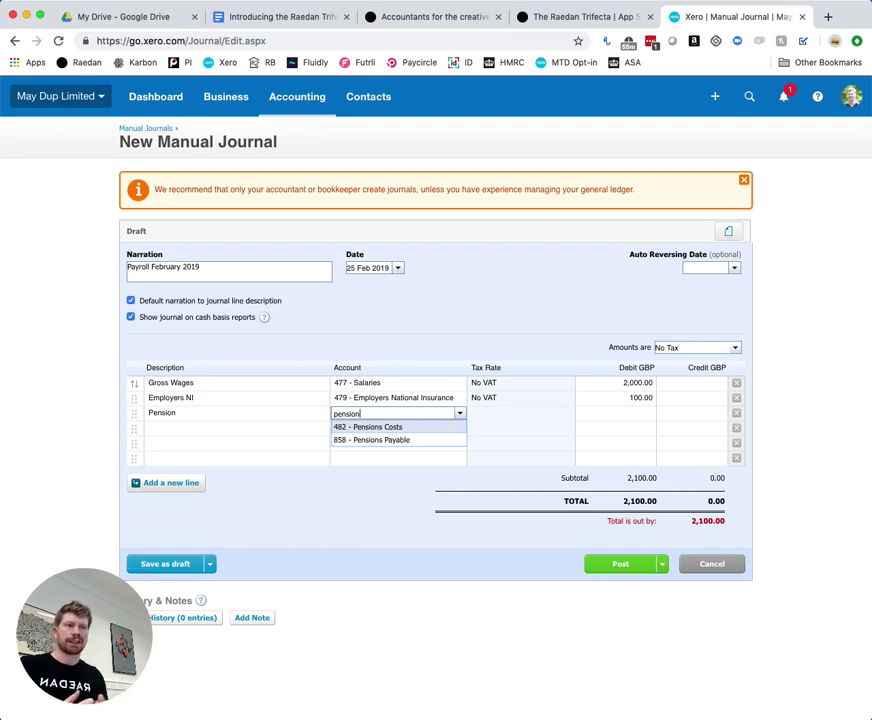
key("Tab")
type("100")
key("Tab")
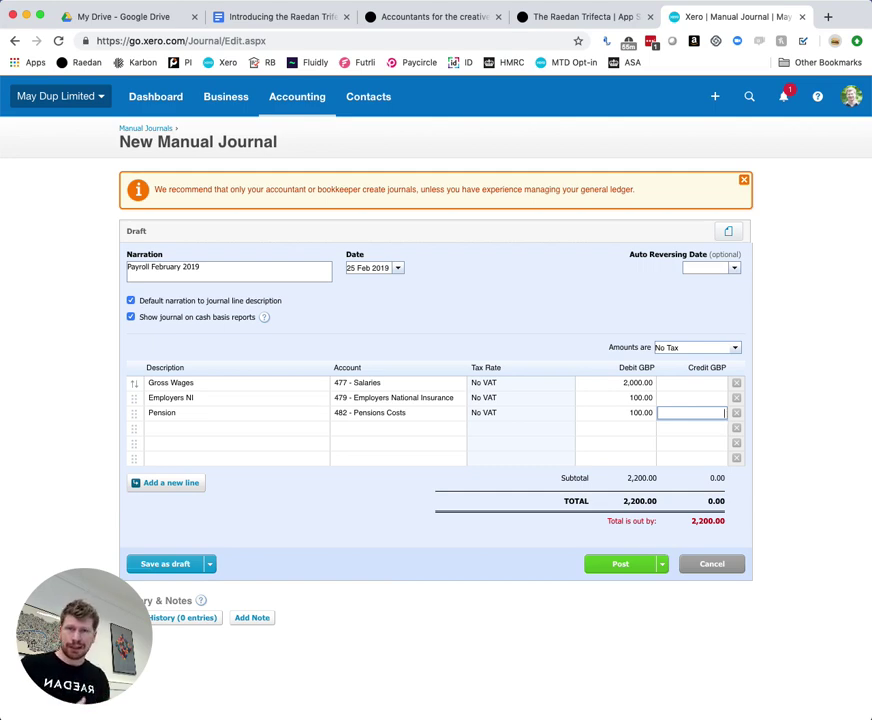
key("Tab")
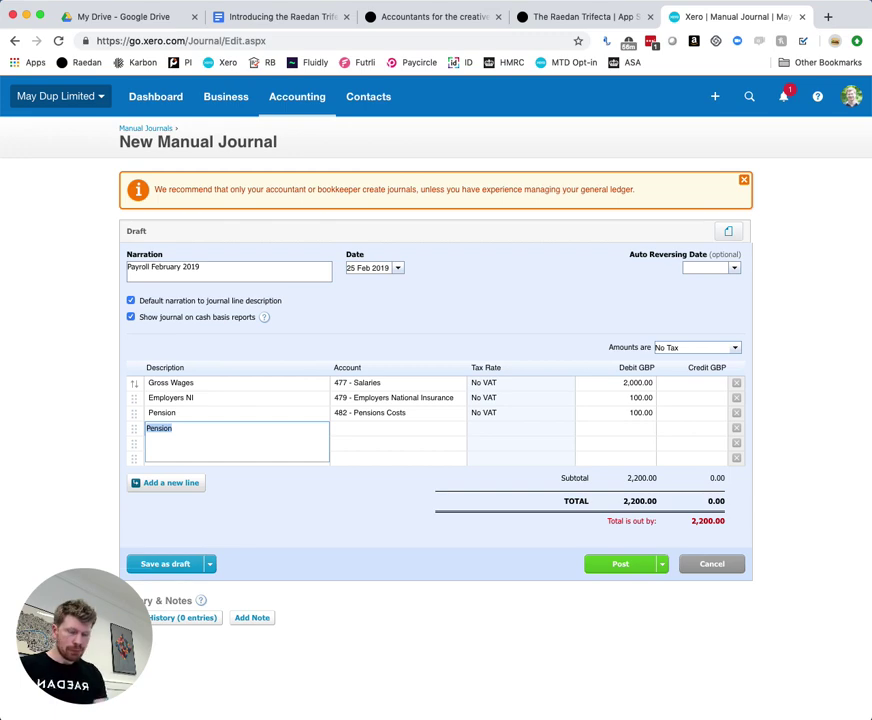
- Add a Net Wages line on account 814 - Wages Payable - Payroll with a credit of 1500
type("Net Wage")
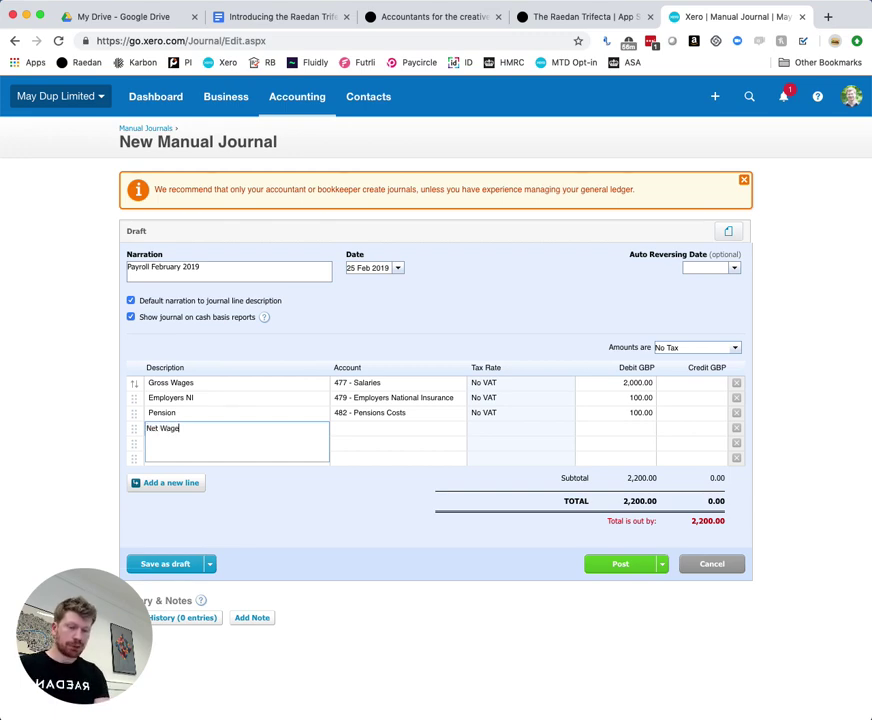
type("s")
key("Tab")
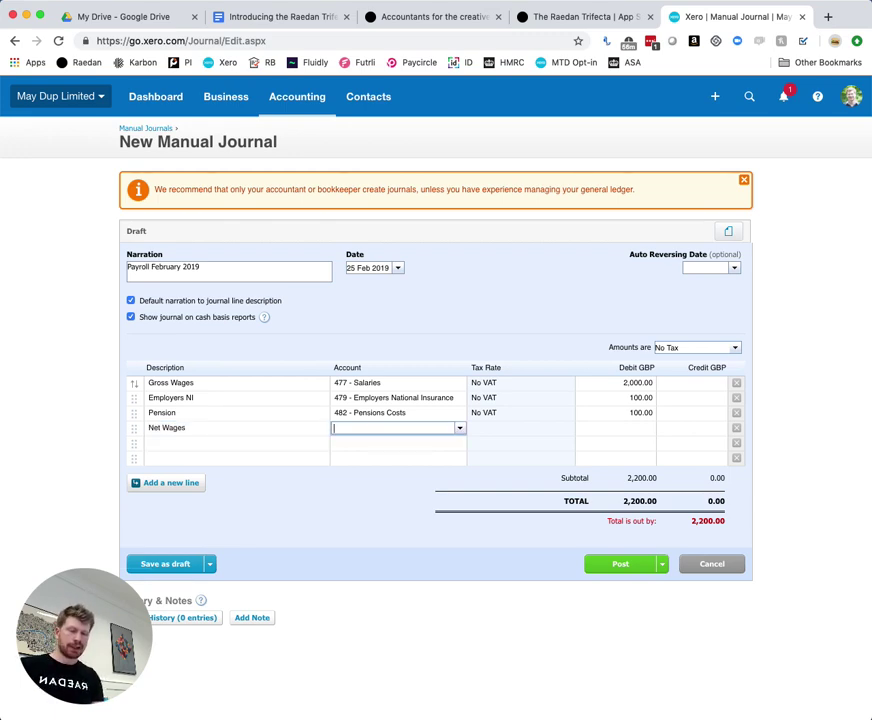
type("wag")
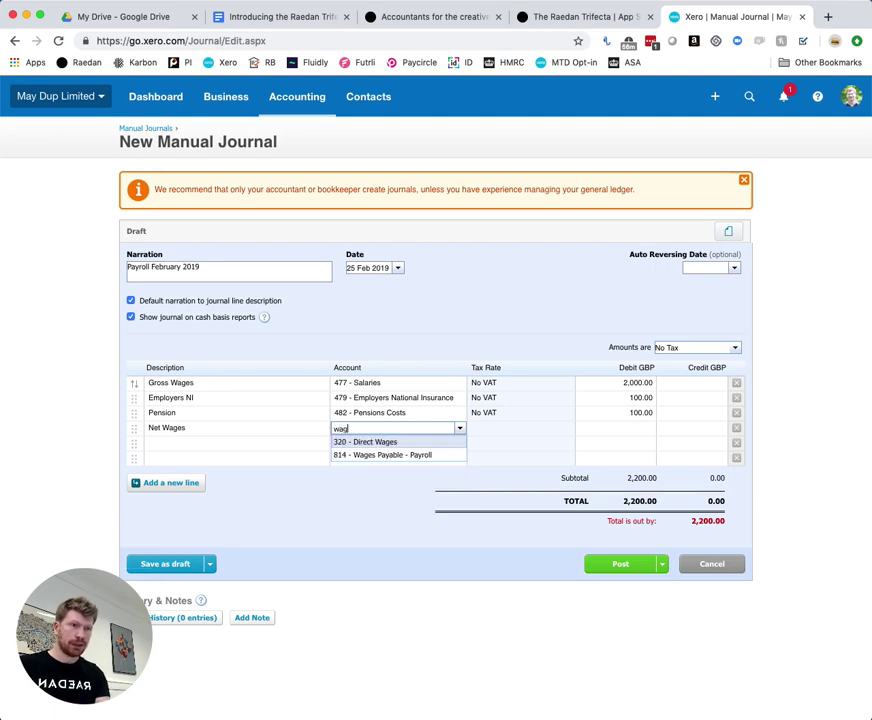
key("Down")
key("Tab")
key("Tab")
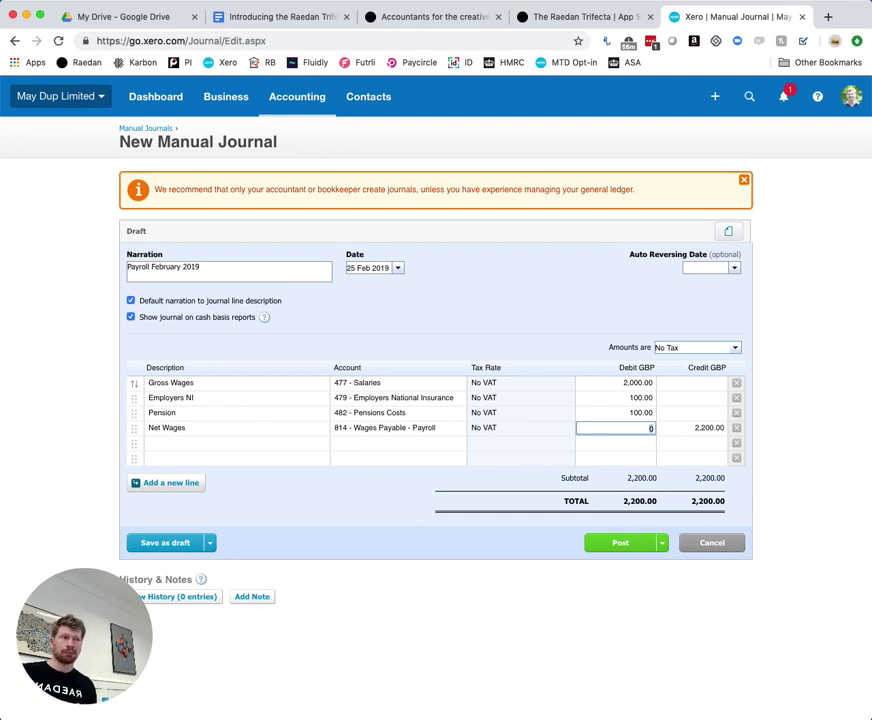
key("Tab")
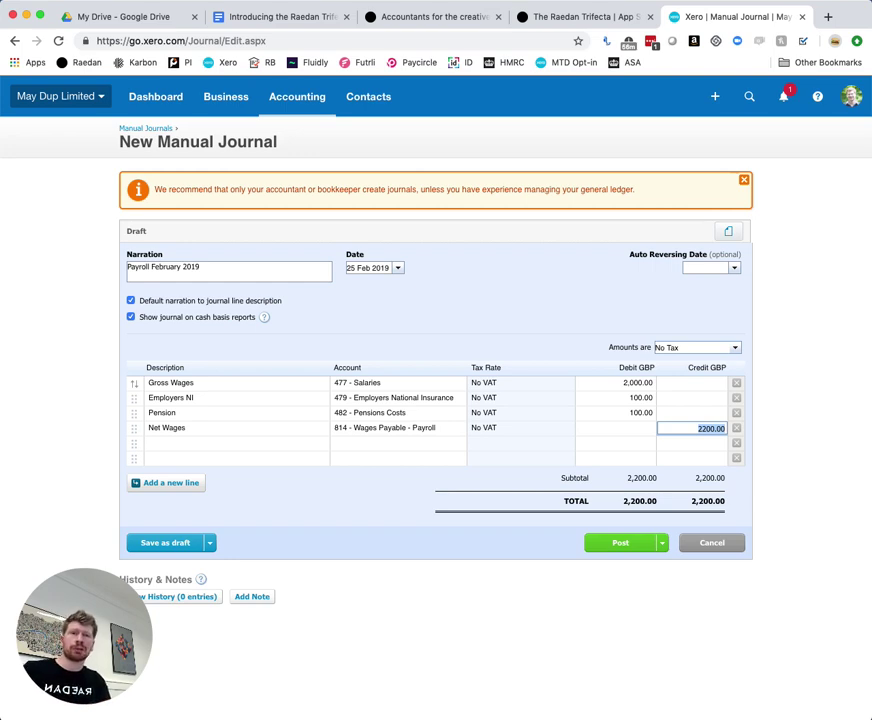
key("BackSpace")
type("1500")
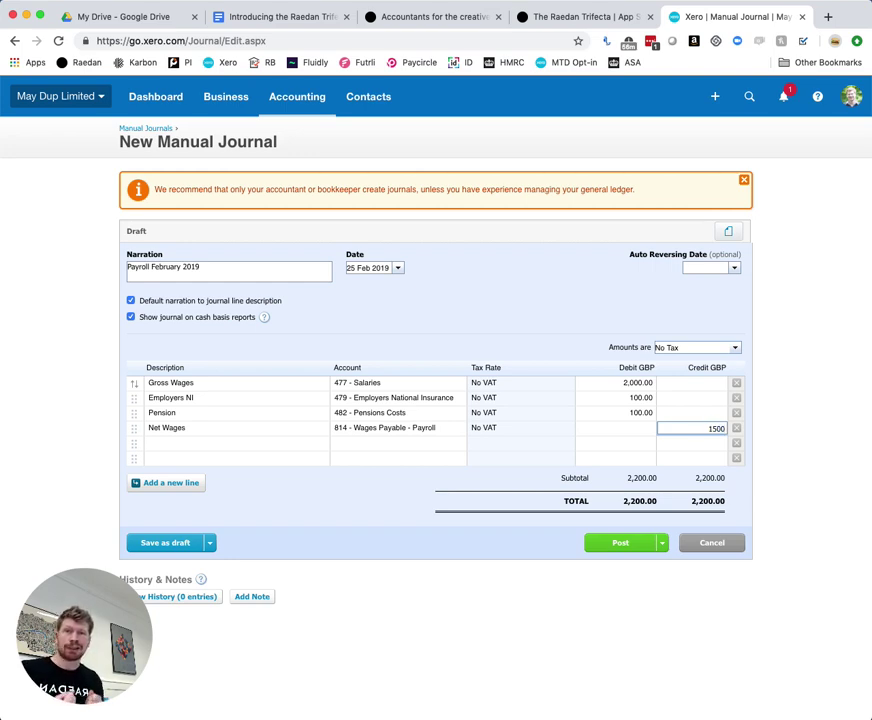
key("Tab")
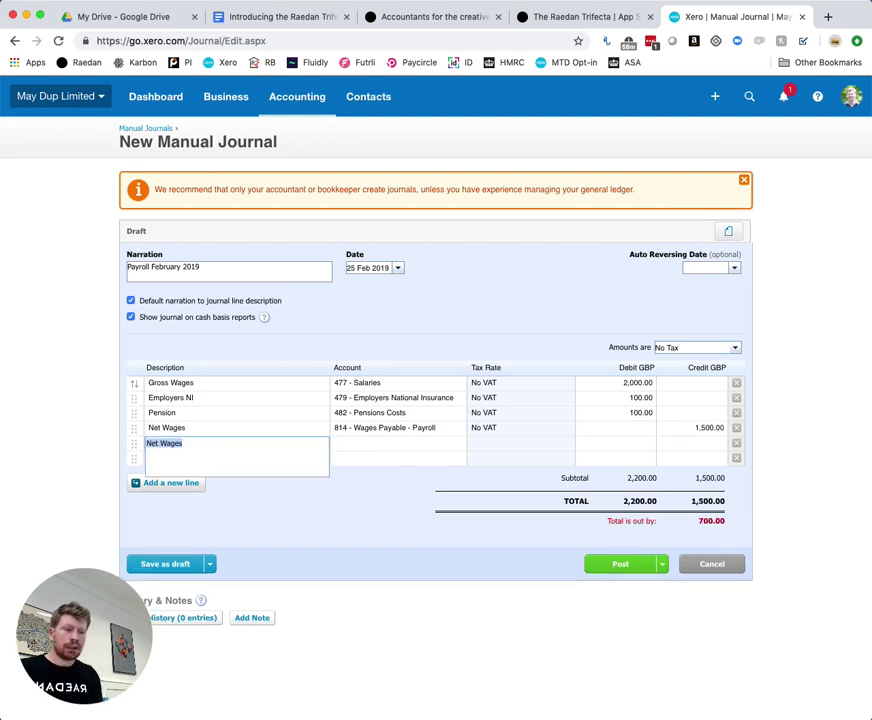
- Add a PAYE line on account 825 - PAYE Payable with a credit of 350
type("PAYE")
key("Tab")
type("paye")
key("Tab")
key("Tab")
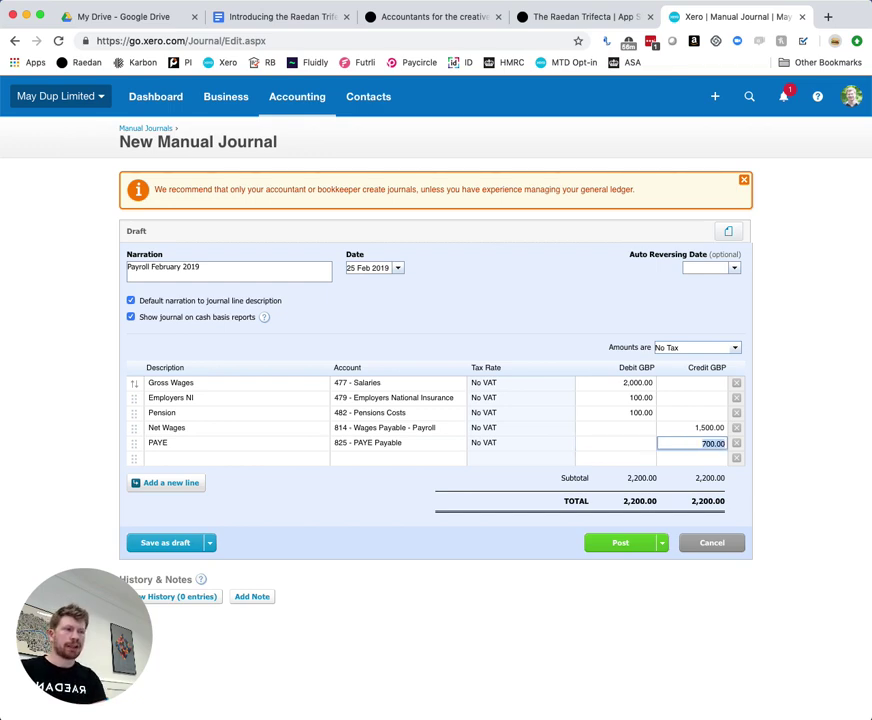
type("500")
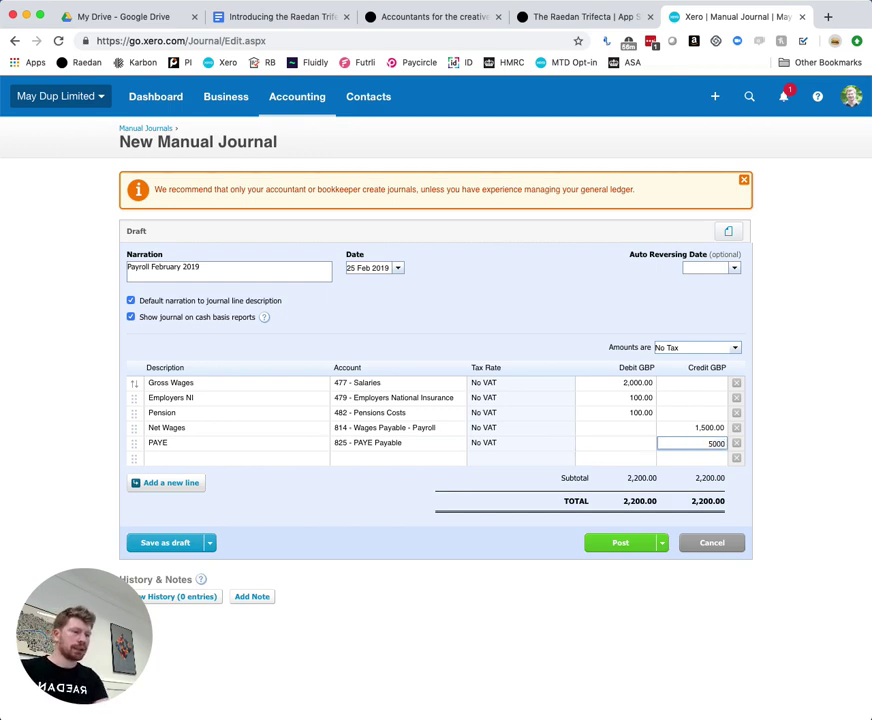
key("BackSpace")
key("BackSpace")
key("BackSpace")
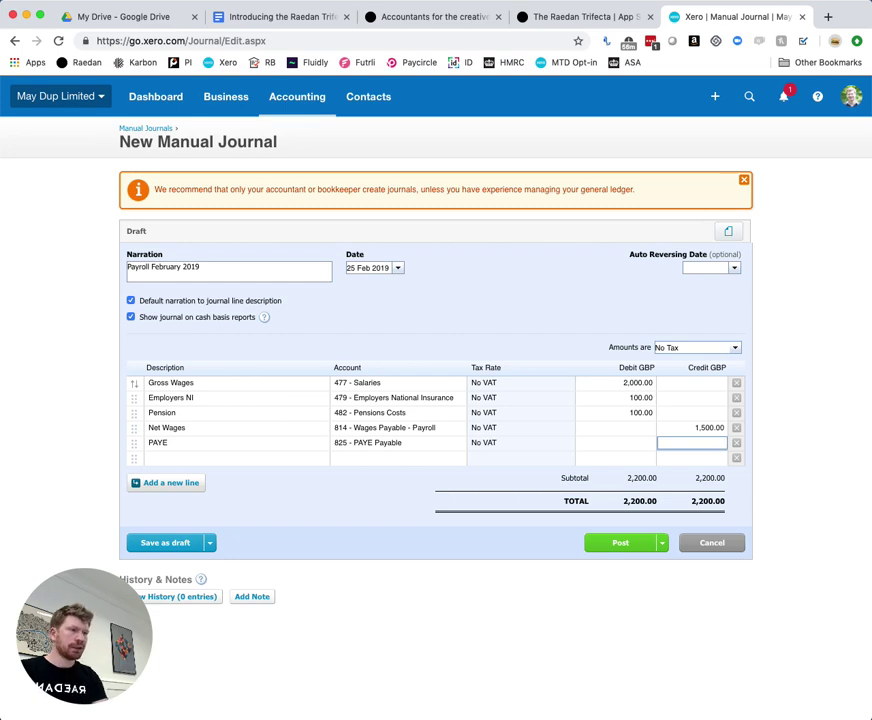
type("350")
key("Tab")
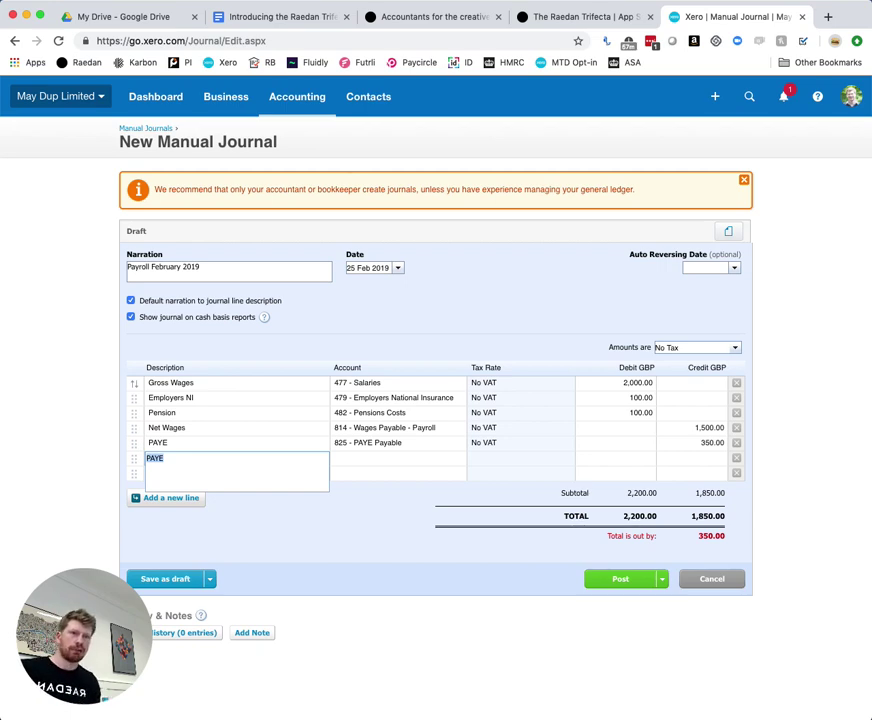
- Add an NI line on account 826 - NIC Payable with a credit of 200
type("NI")
key("Tab")
type("nic")
key("Tab")
key("Tab")
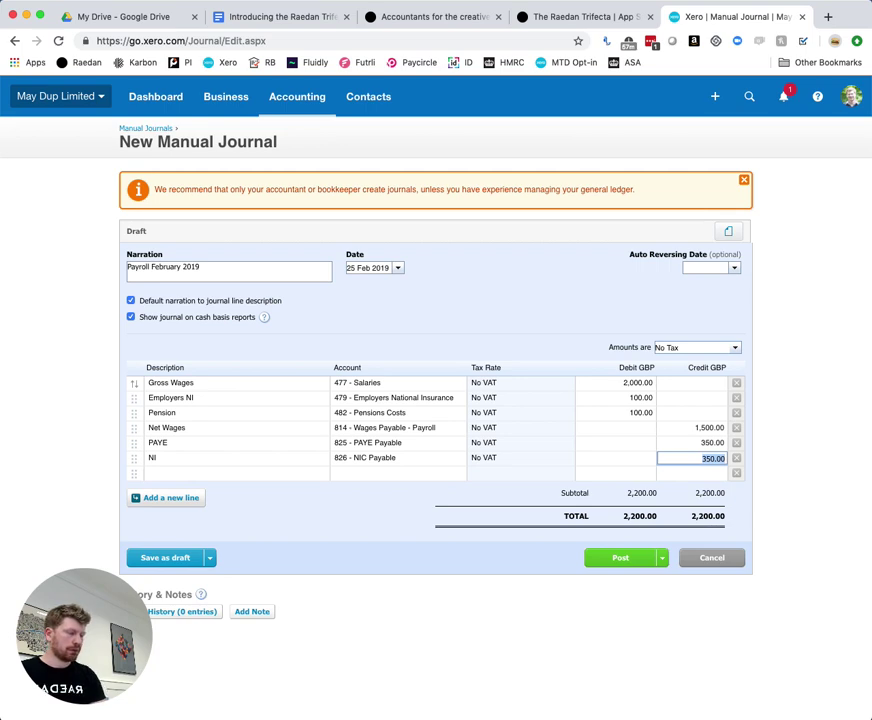
type("250")
key("Tab")
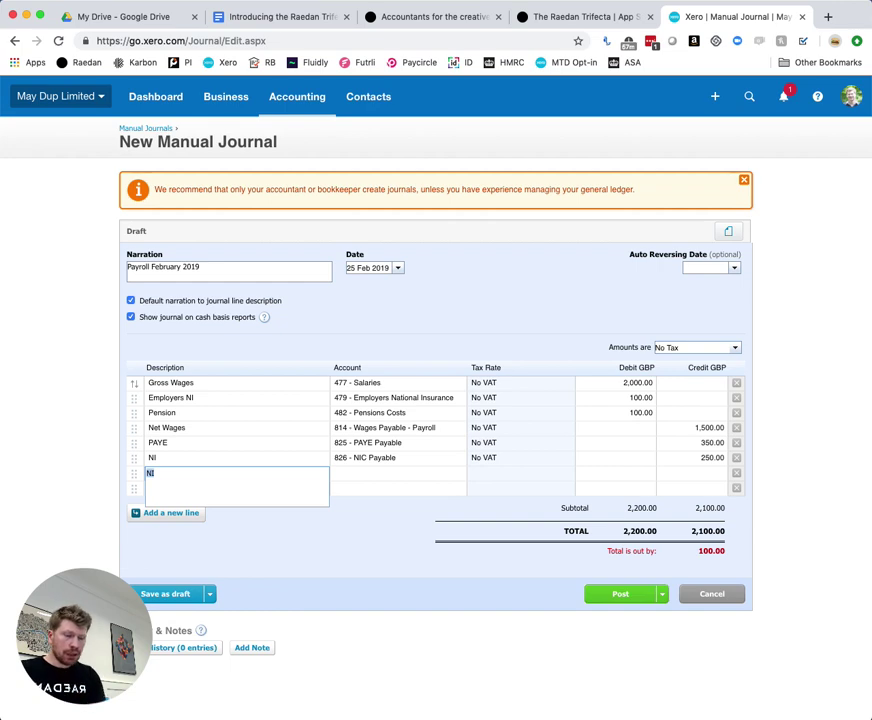
left_click(706, 459)
type("200")
key("Tab")
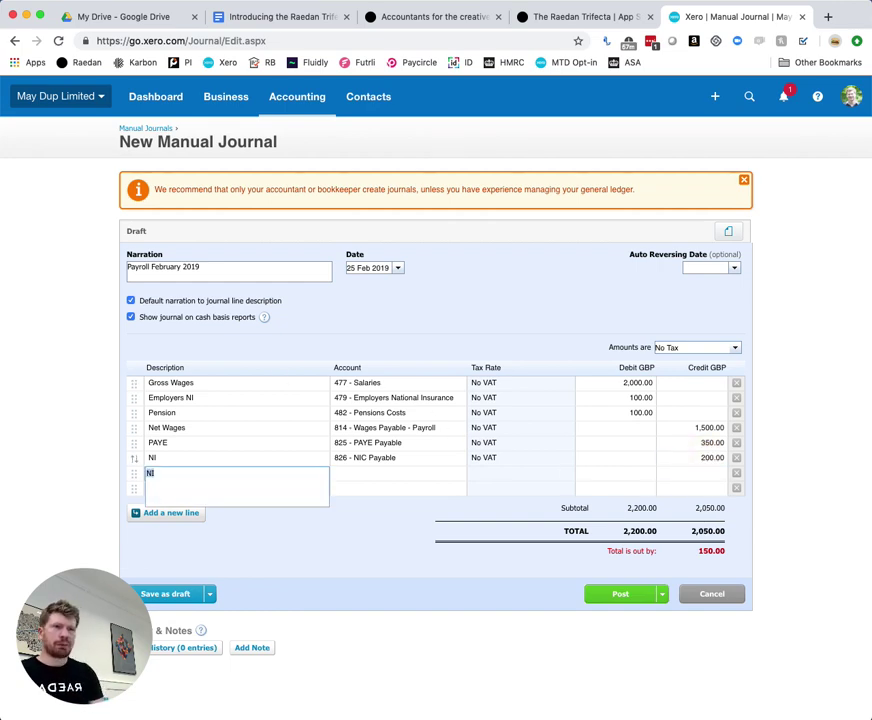
- Add a second Pension line on account 858 - Pensions Payable, keeping the balancing credit of 150
type("Pension")
key("Tab")
type("pensi")
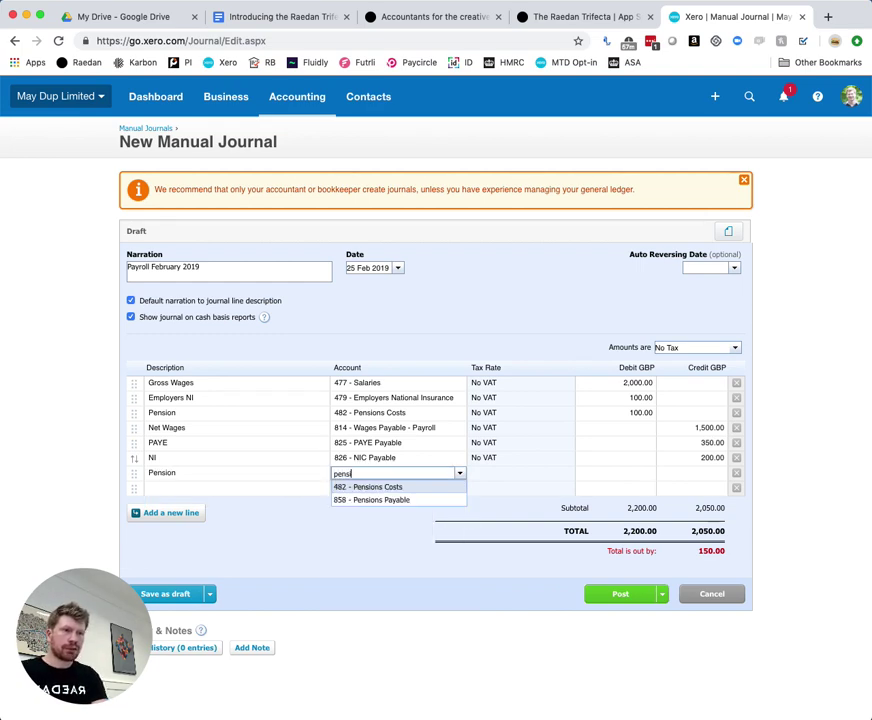
key("Tab")
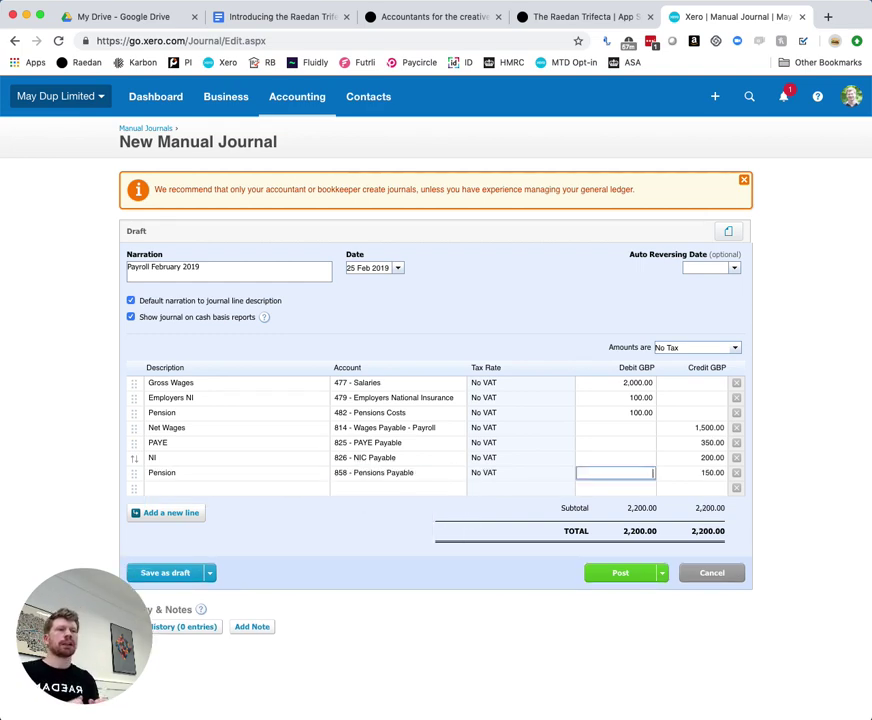